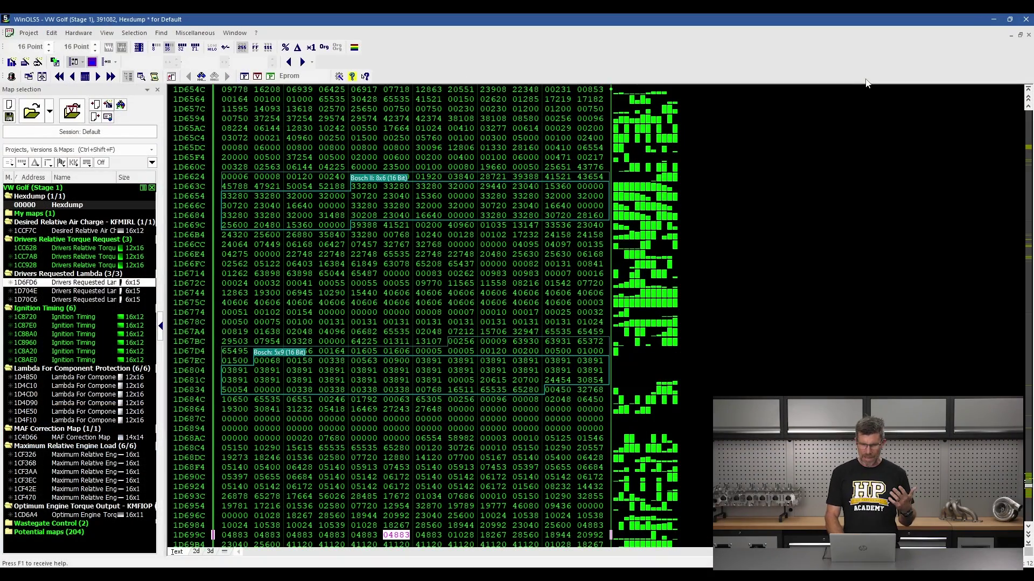
Step: Scroll up the Map selection list and circle the identified maps for emphasis
scroll(567, 210, "up", 8)
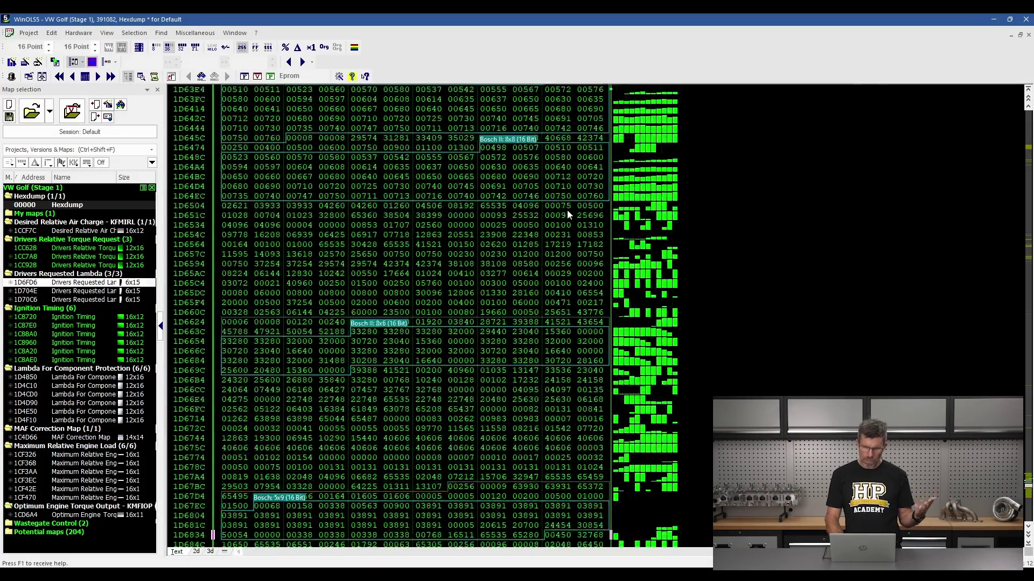
scroll(568, 214, "up", 5)
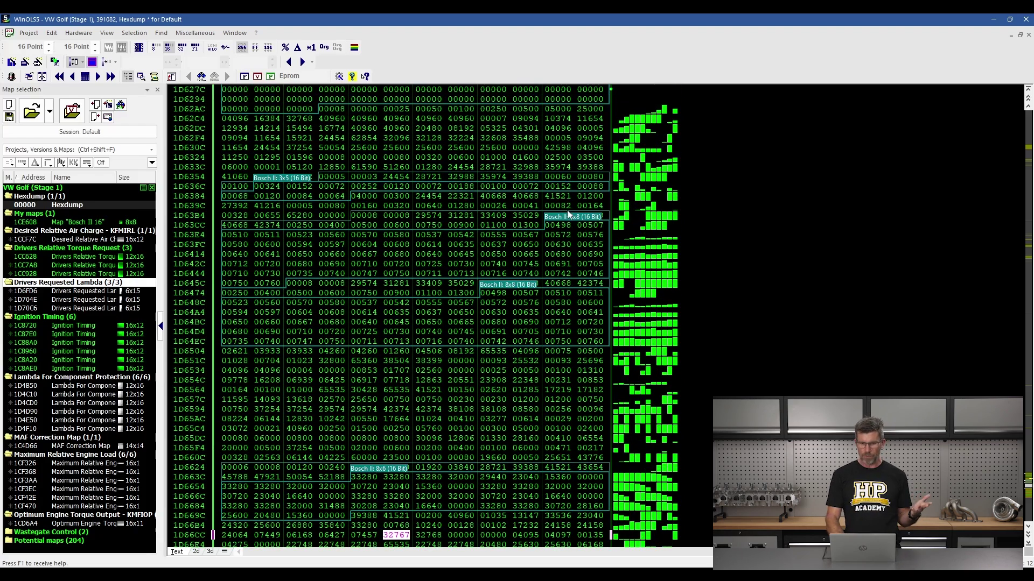
scroll(567, 214, "up", 1)
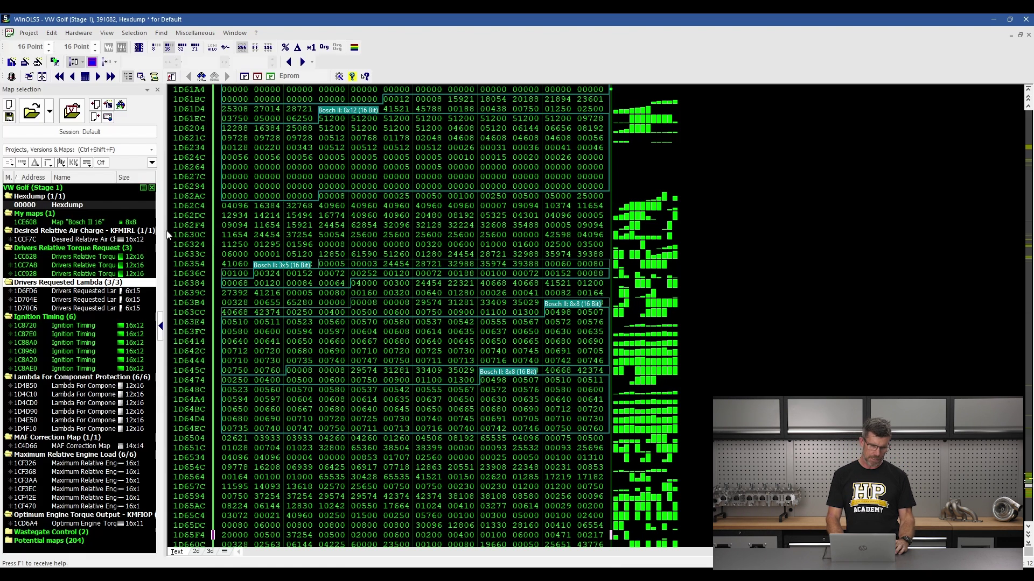
mouse_move(155, 206)
left_mouse_down()
mouse_move(3, 280)
mouse_move(6, 501)
mouse_move(134, 546)
mouse_move(167, 323)
mouse_move(167, 237)
left_mouse_up()
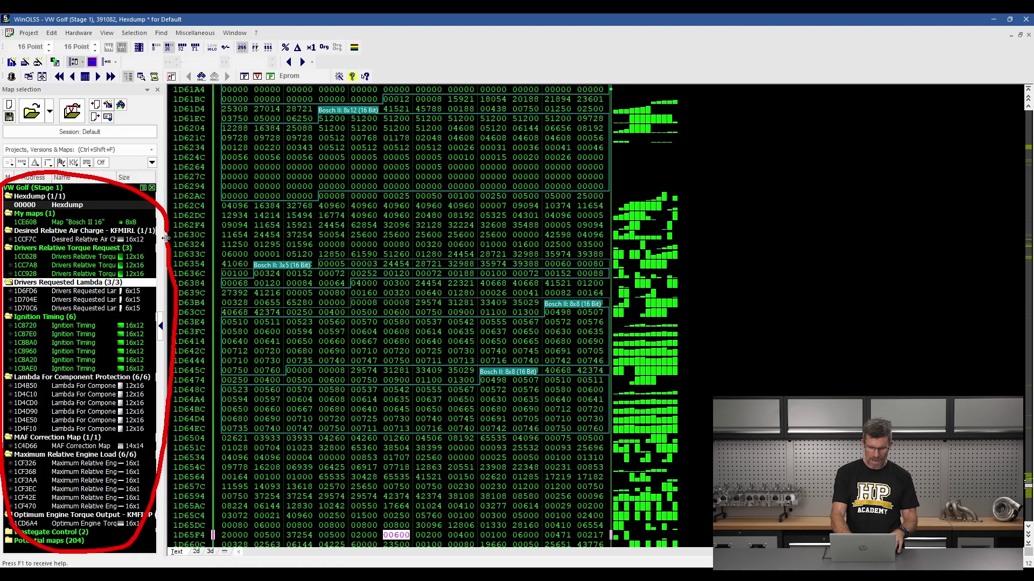
Step: Open the 1CC7A8 Drivers Relative Torque Request map and highlight its 1750–3000 rpm axis labels and columns
double_click(74, 265)
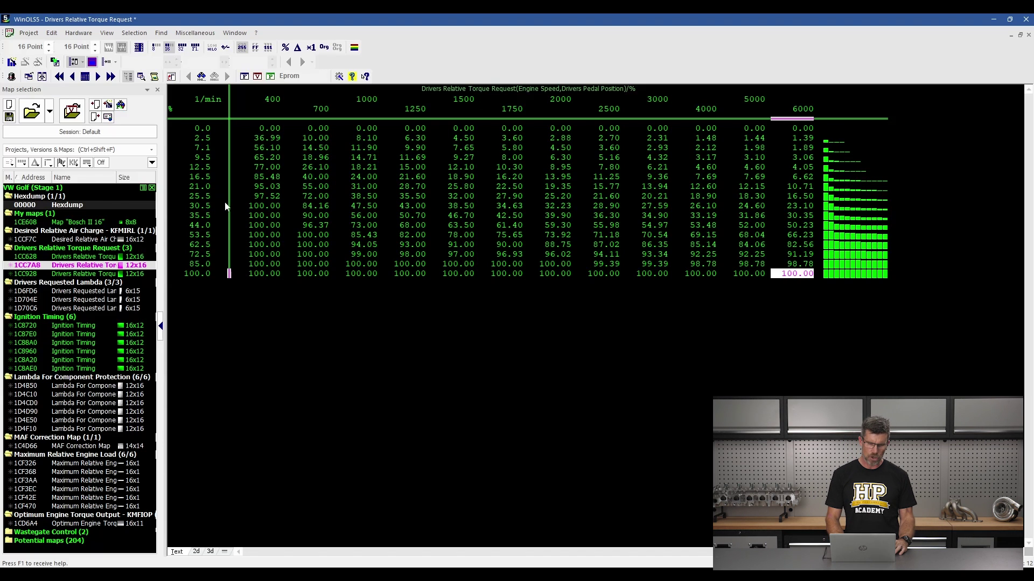
mouse_move(226, 199)
left_mouse_down()
mouse_move(232, 156)
mouse_move(163, 165)
mouse_move(171, 297)
mouse_move(228, 272)
mouse_move(235, 208)
left_mouse_up()
key("Escape")
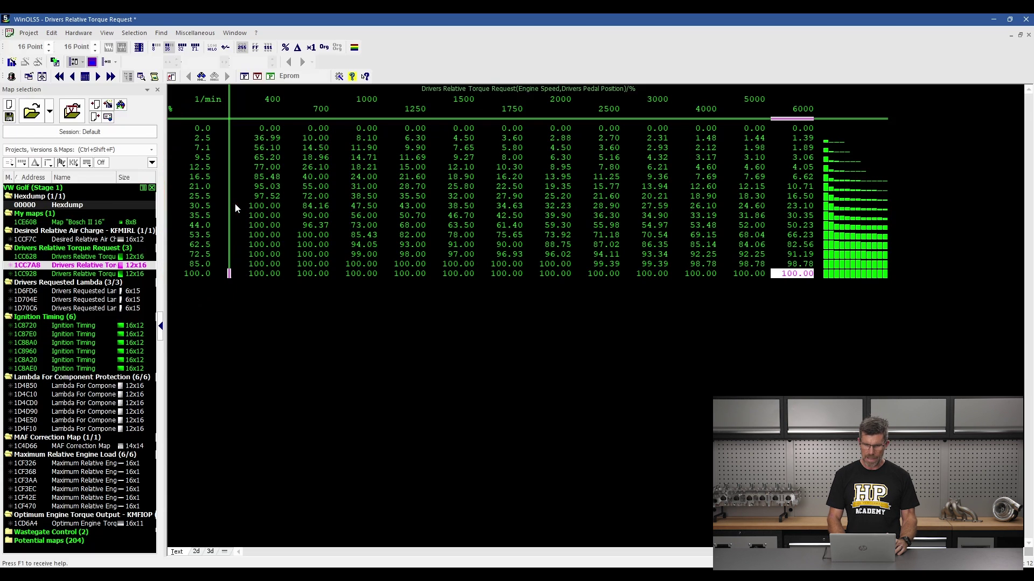
mouse_move(649, 90)
left_mouse_down()
mouse_move(537, 77)
mouse_move(562, 132)
mouse_move(640, 100)
left_mouse_up()
key("Escape")
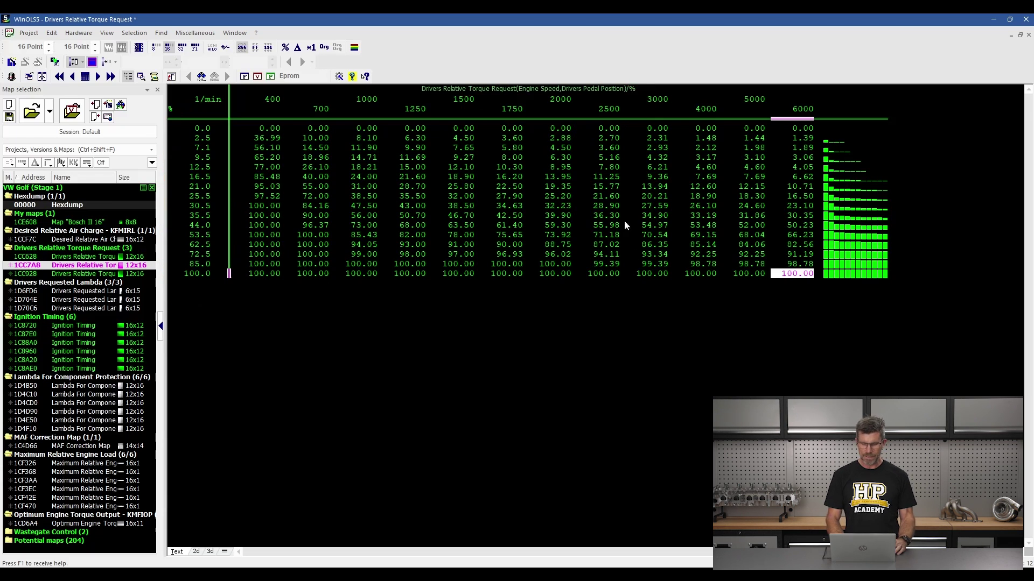
mouse_move(696, 172)
left_mouse_down()
mouse_move(577, 119)
mouse_move(688, 295)
mouse_move(679, 138)
left_mouse_up()
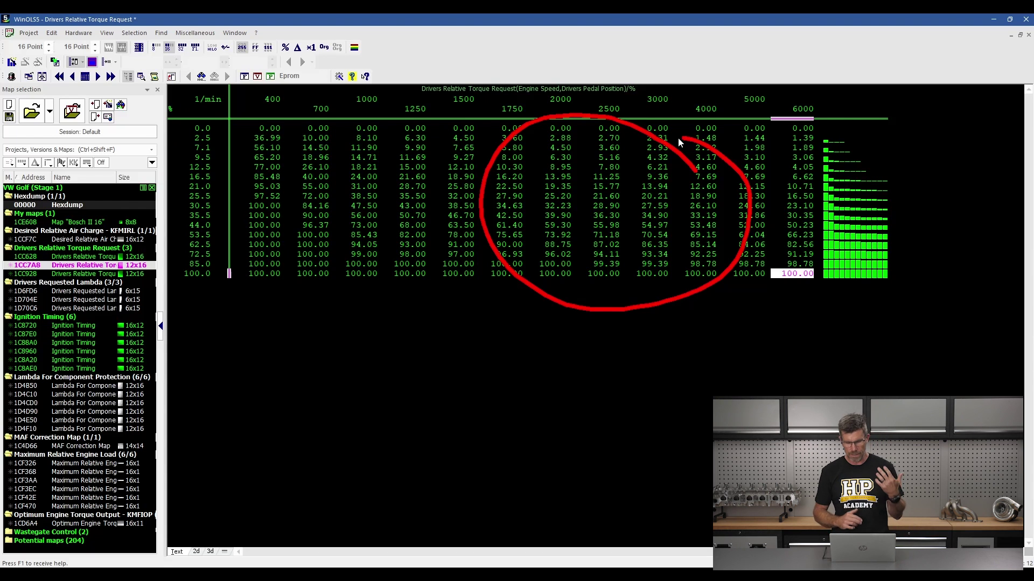
key("Escape")
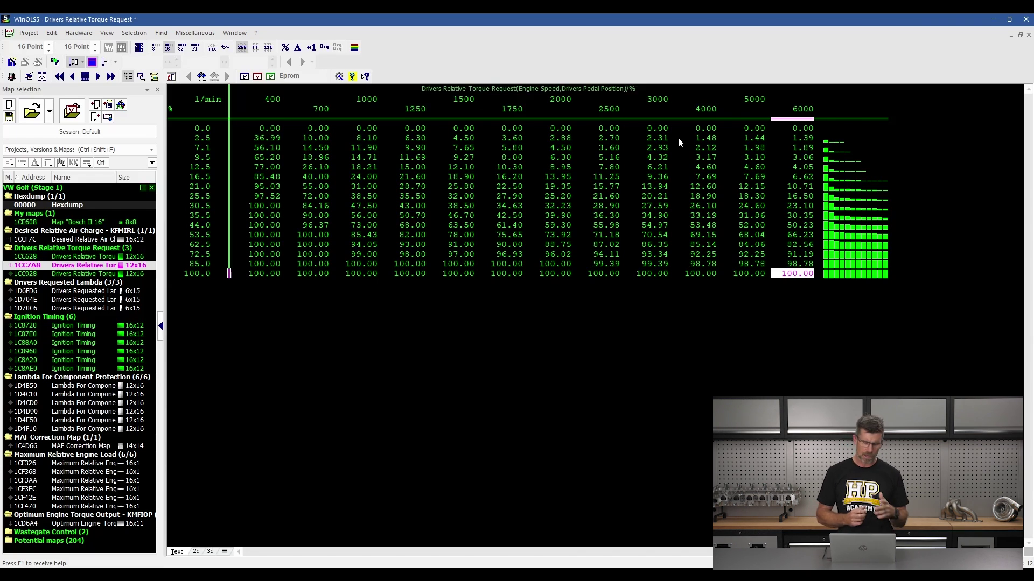
Step: Return to the hexdump at the map's location, view it as a 2D graph, and mark the outlined map
key("Escape")
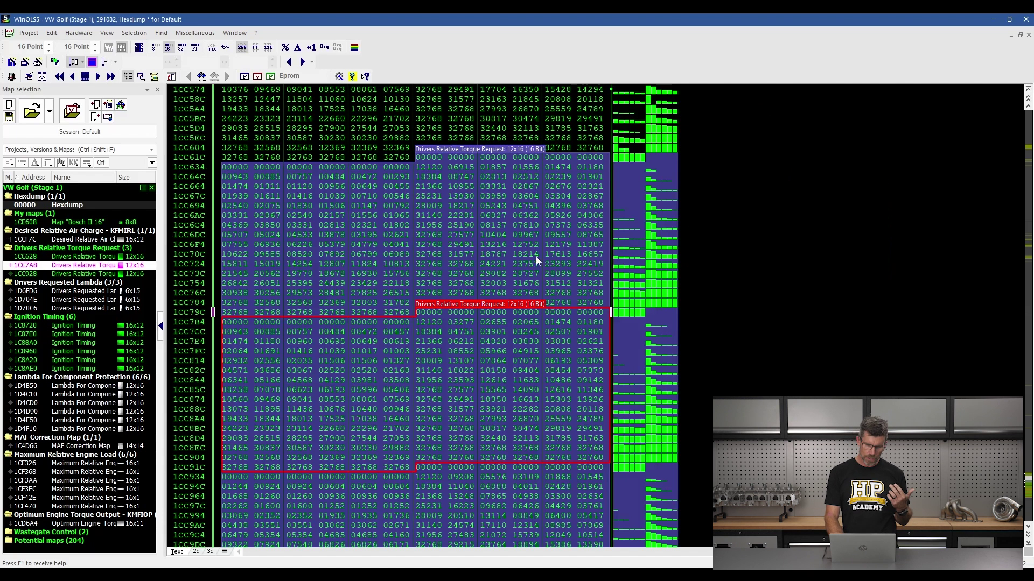
left_click(196, 551)
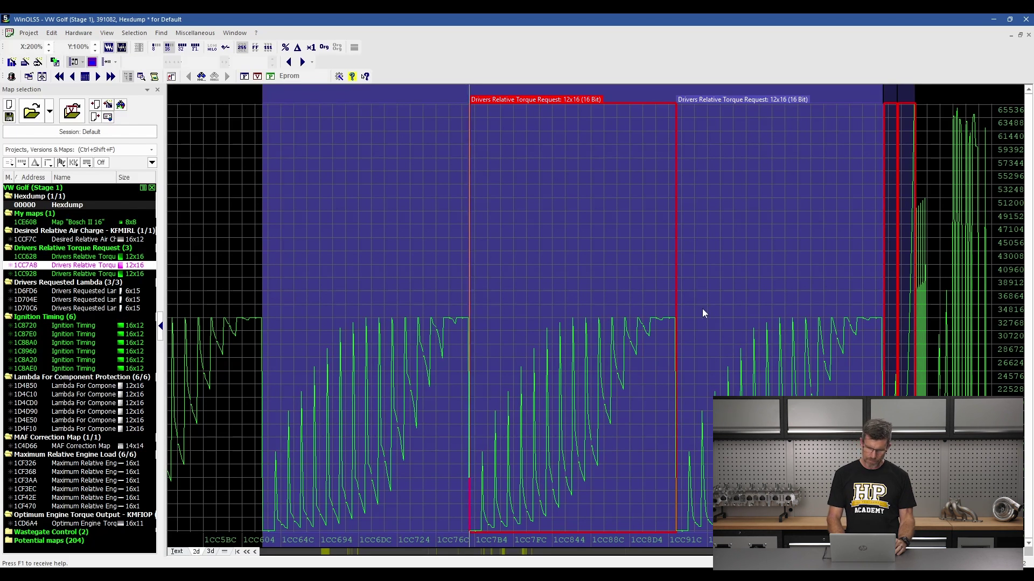
mouse_move(701, 307)
left_mouse_down()
mouse_move(489, 327)
mouse_move(495, 562)
mouse_move(695, 473)
mouse_move(700, 312)
left_mouse_up()
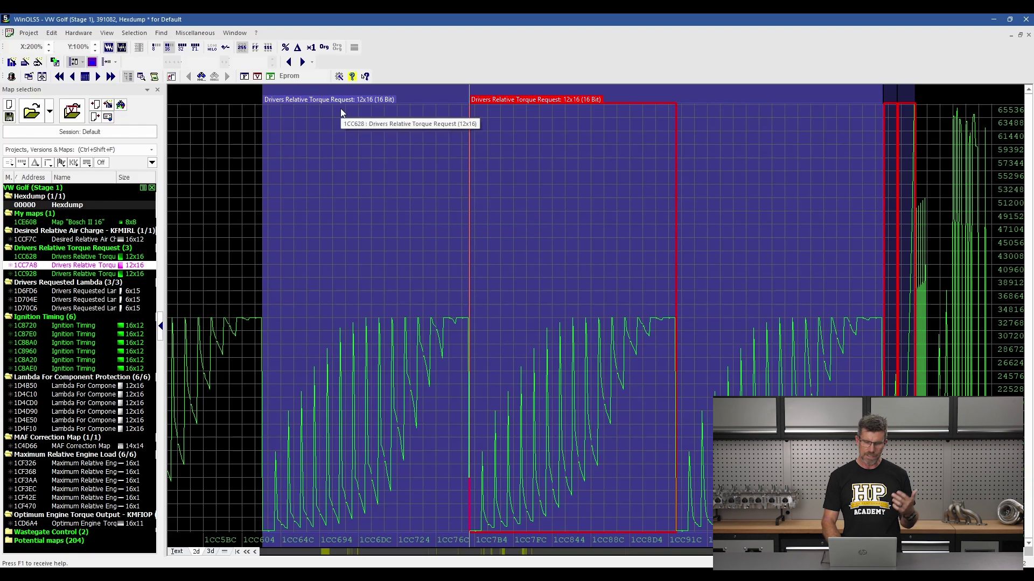
Step: Open the 1CC628 Drivers Relative Torque Request map and circle its left-hand axis column
double_click(337, 99)
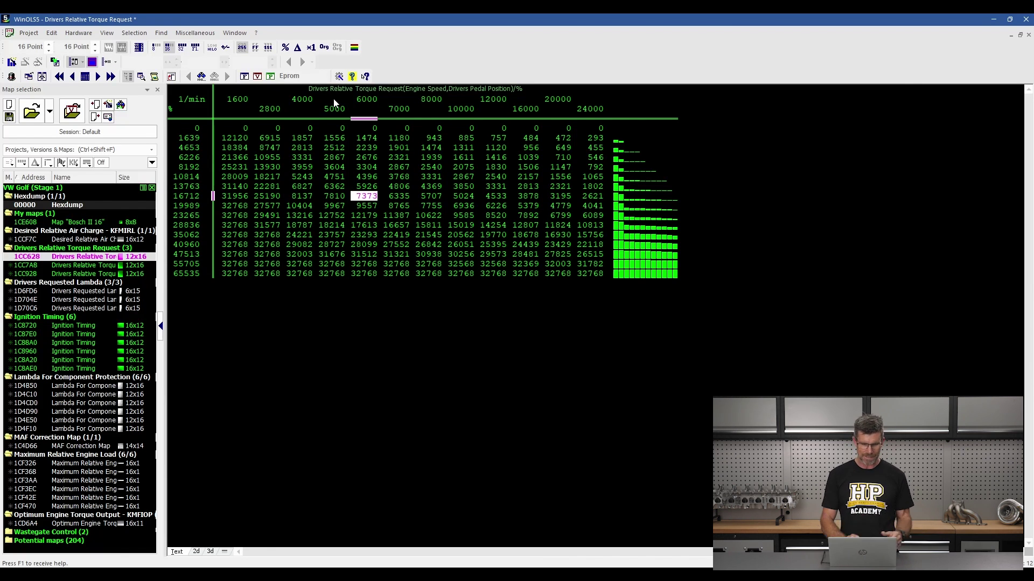
mouse_move(214, 214)
left_mouse_down()
mouse_move(218, 173)
mouse_move(172, 122)
left_mouse_up()
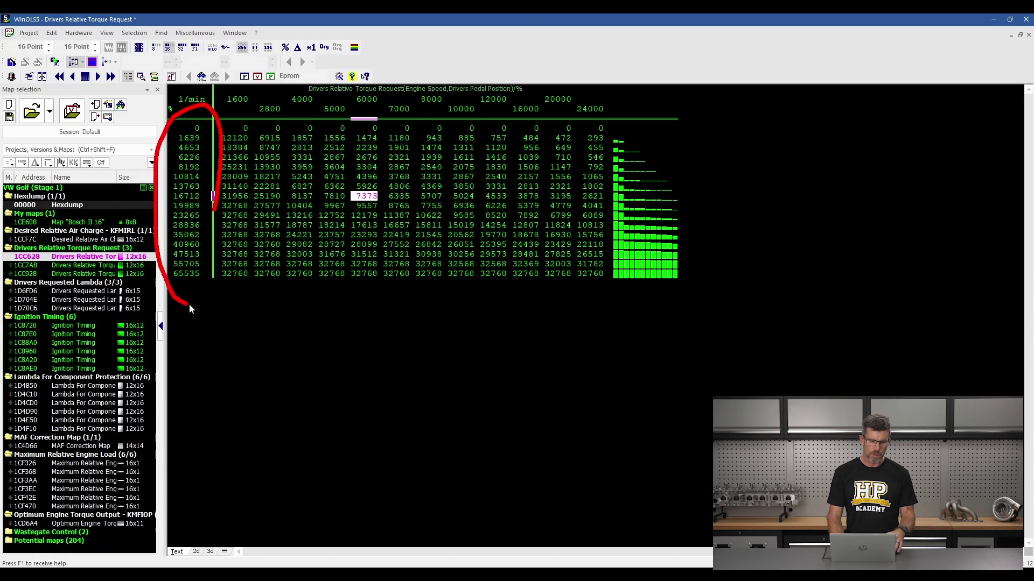
left_click_drag(189, 304, 224, 186)
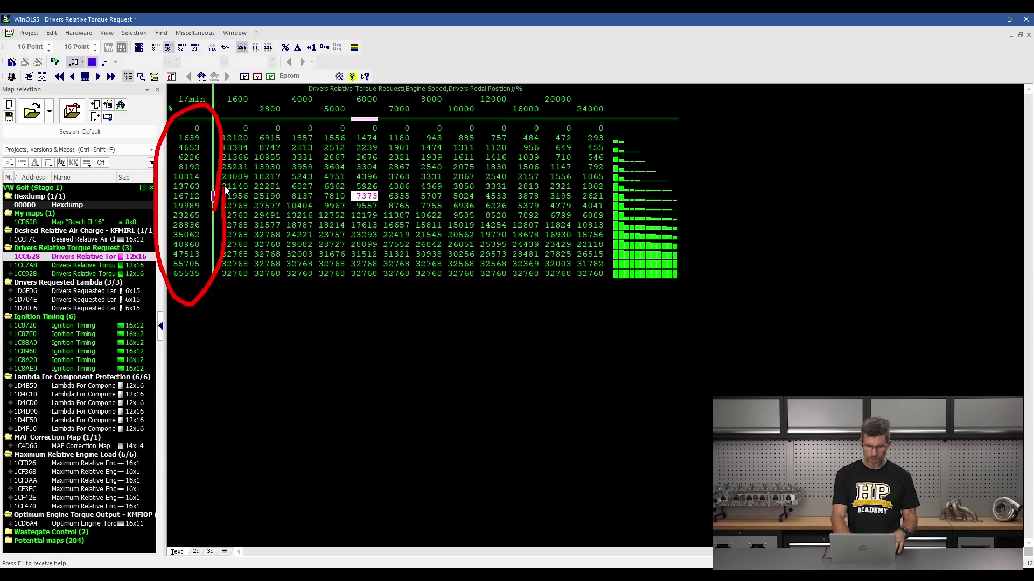
key("Escape")
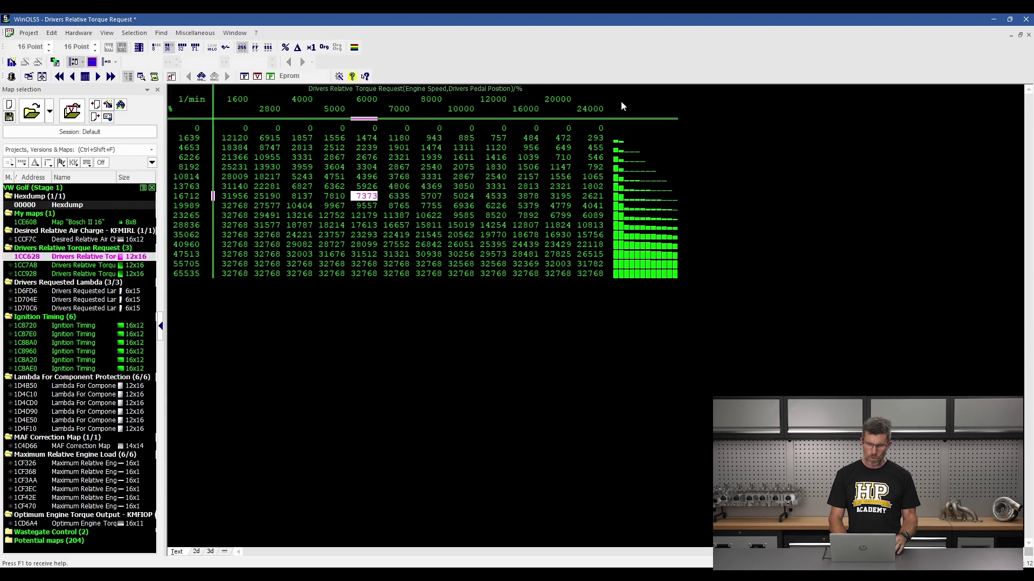
Step: Highlight the 16000–24000 rpm headers and high-rpm cells, then bring up the pedal position axis properties
mouse_move(621, 101)
left_mouse_down()
mouse_move(501, 114)
mouse_move(628, 96)
left_mouse_up()
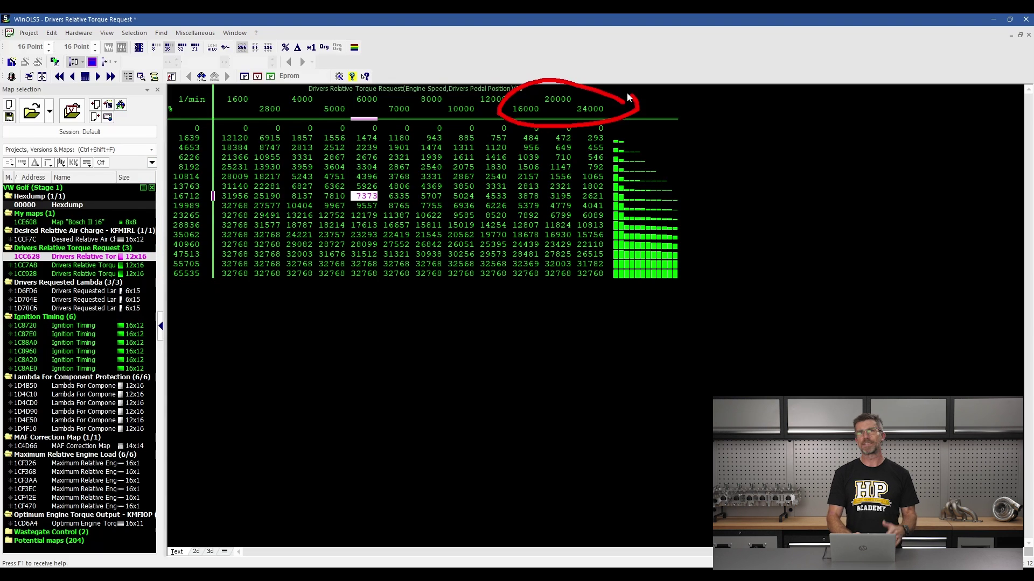
key("Escape")
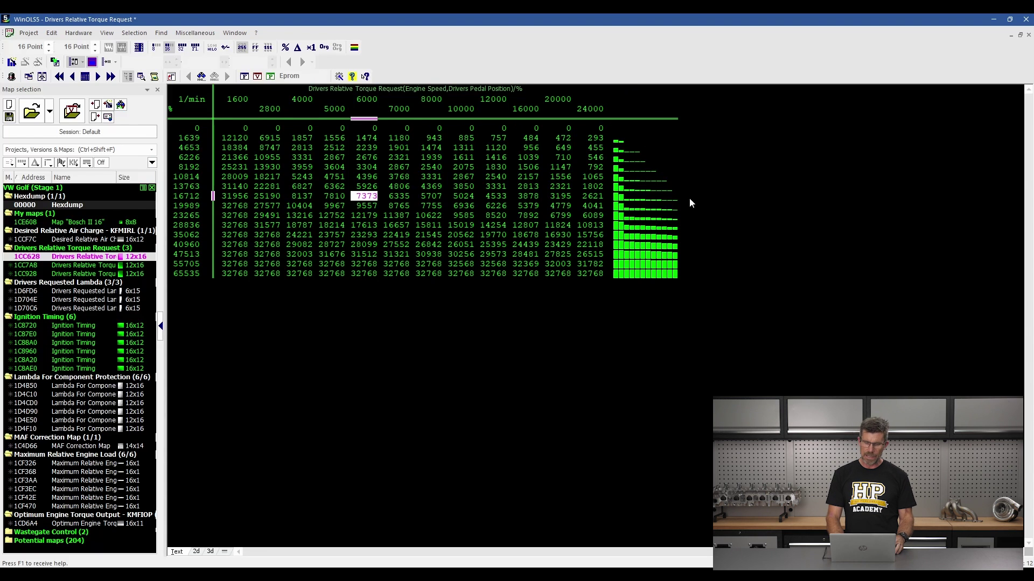
mouse_move(609, 268)
left_mouse_down()
mouse_move(478, 262)
mouse_move(587, 285)
mouse_move(619, 273)
left_mouse_up()
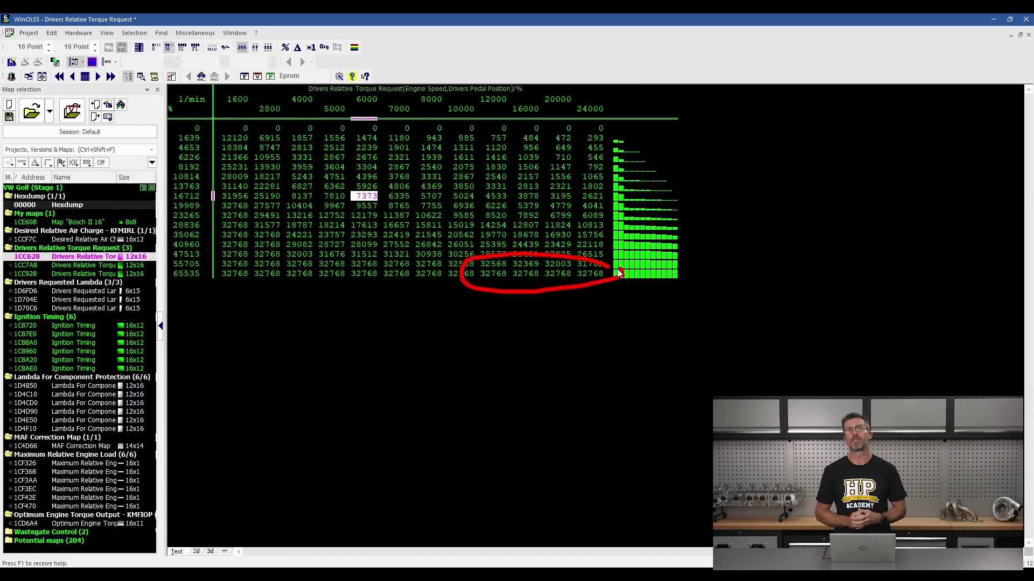
key("Escape")
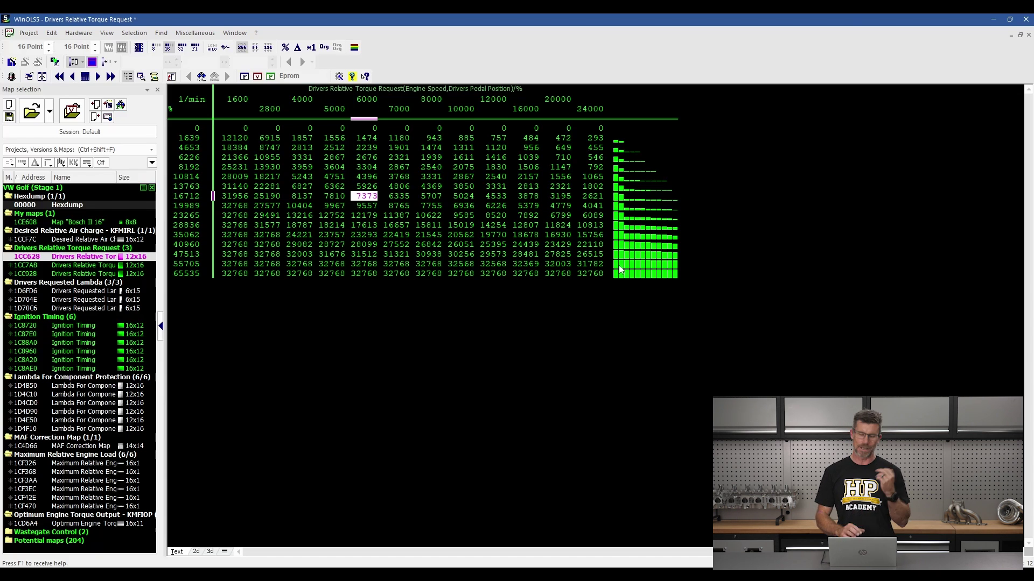
double_click(196, 215)
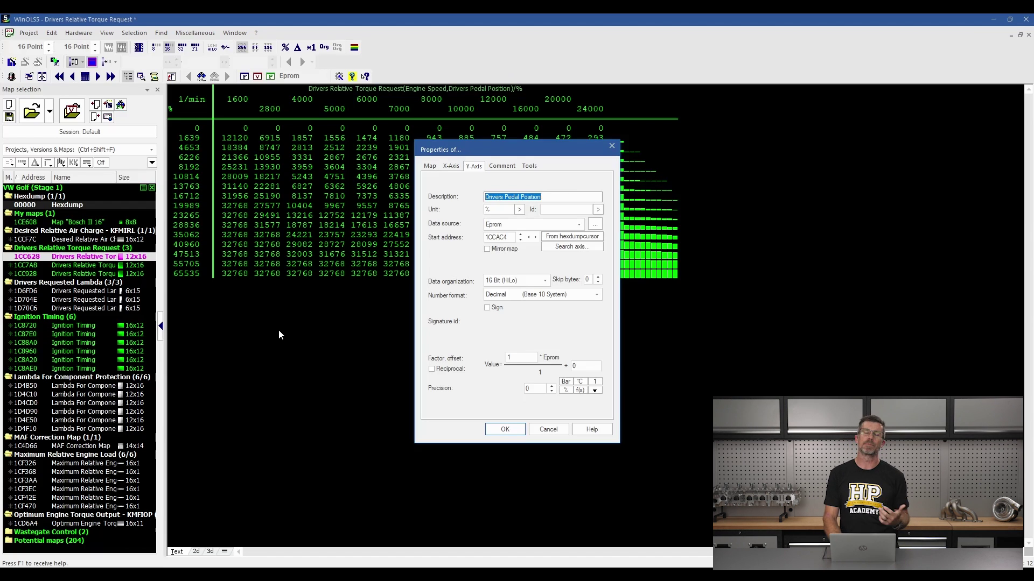
Step: Scale the pedal position axis by dividing by 655.36 and show it with one decimal place
mouse_move(559, 193)
left_mouse_down()
mouse_move(516, 176)
mouse_move(486, 232)
mouse_move(553, 188)
left_mouse_up()
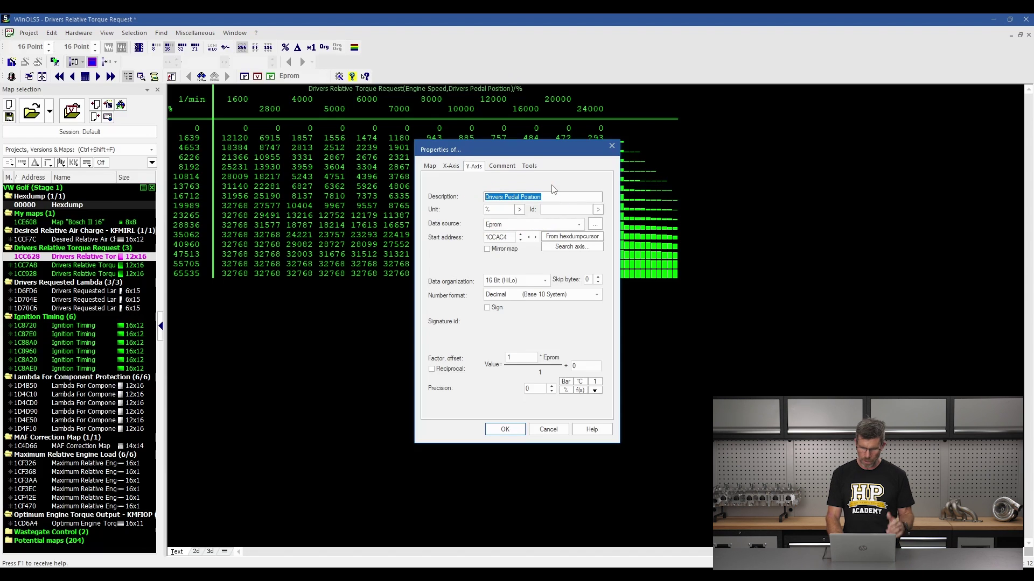
mouse_move(597, 383)
left_mouse_down()
mouse_move(581, 382)
mouse_move(592, 408)
mouse_move(604, 379)
mouse_move(585, 393)
left_mouse_up()
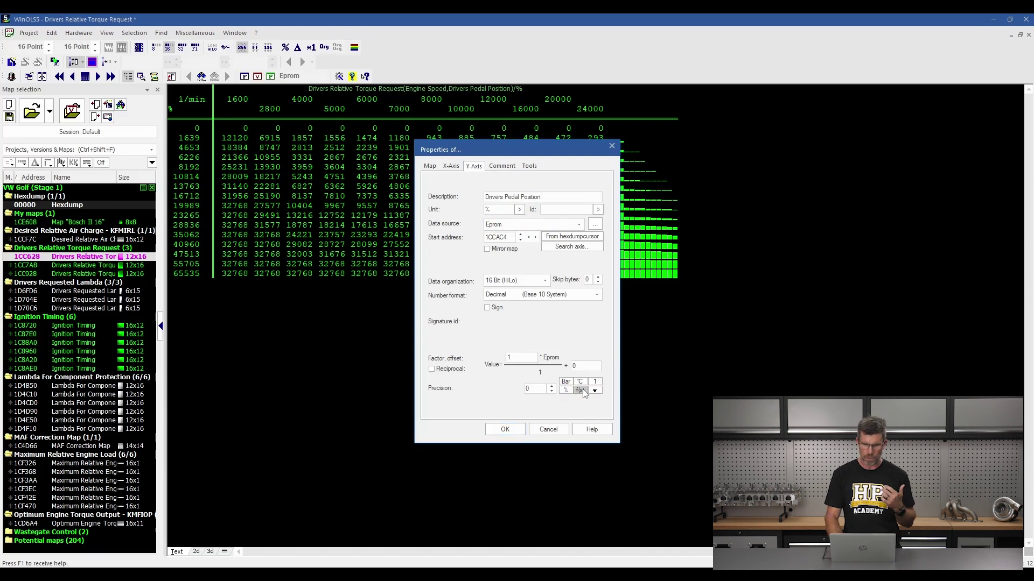
left_click(582, 390)
left_click(333, 229)
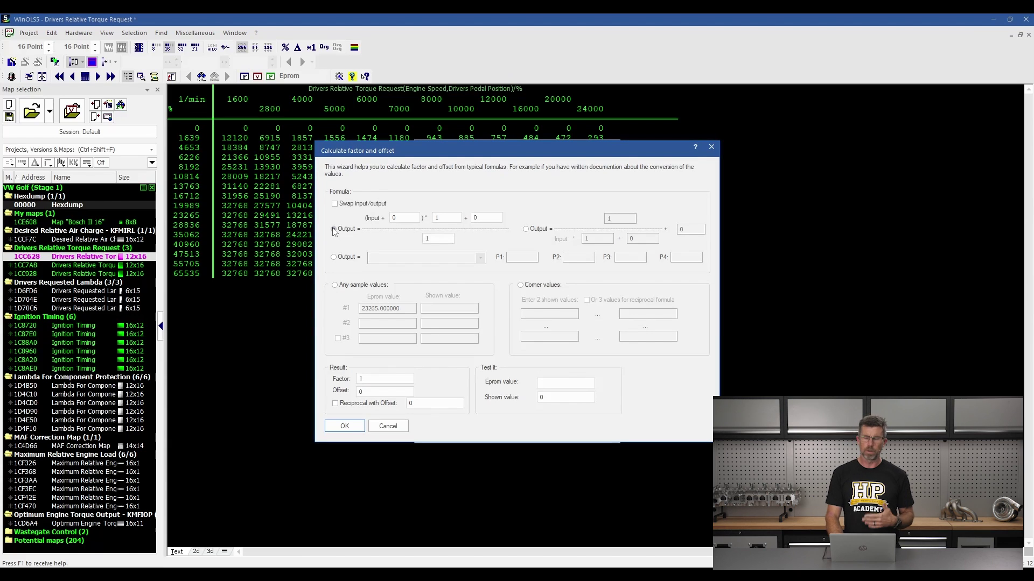
double_click(444, 237)
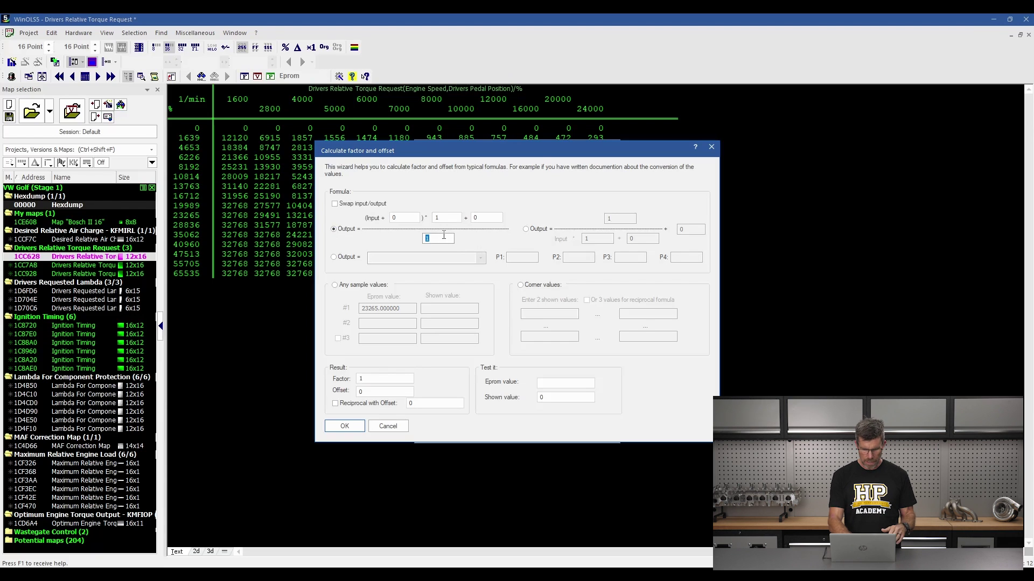
type("65")
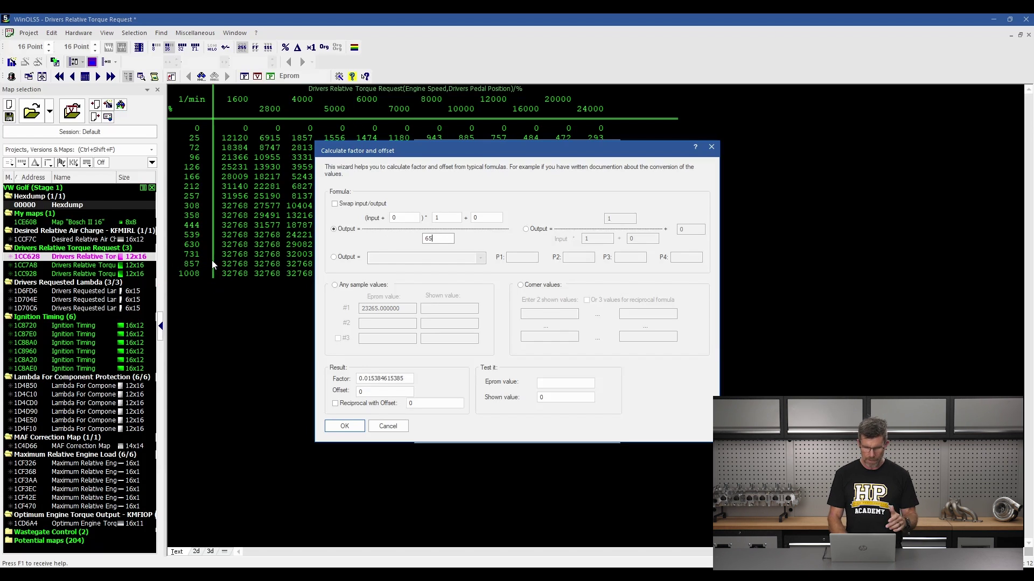
type("5")
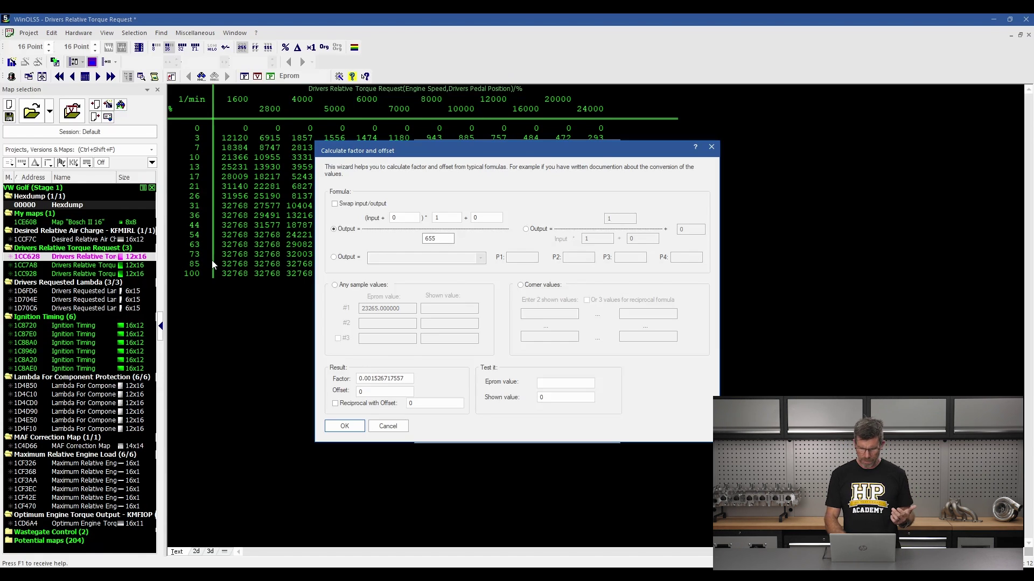
type(".")
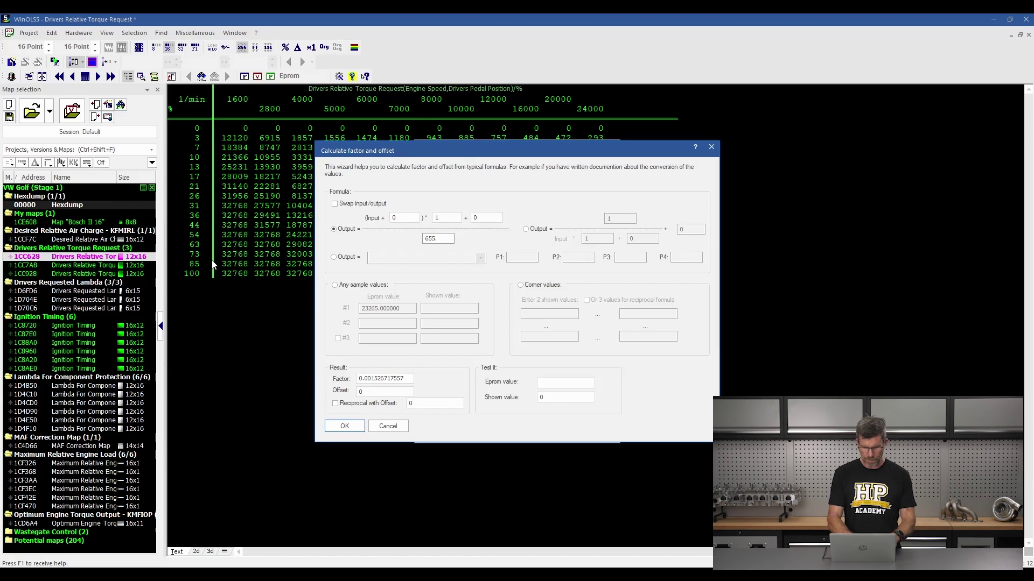
type("36")
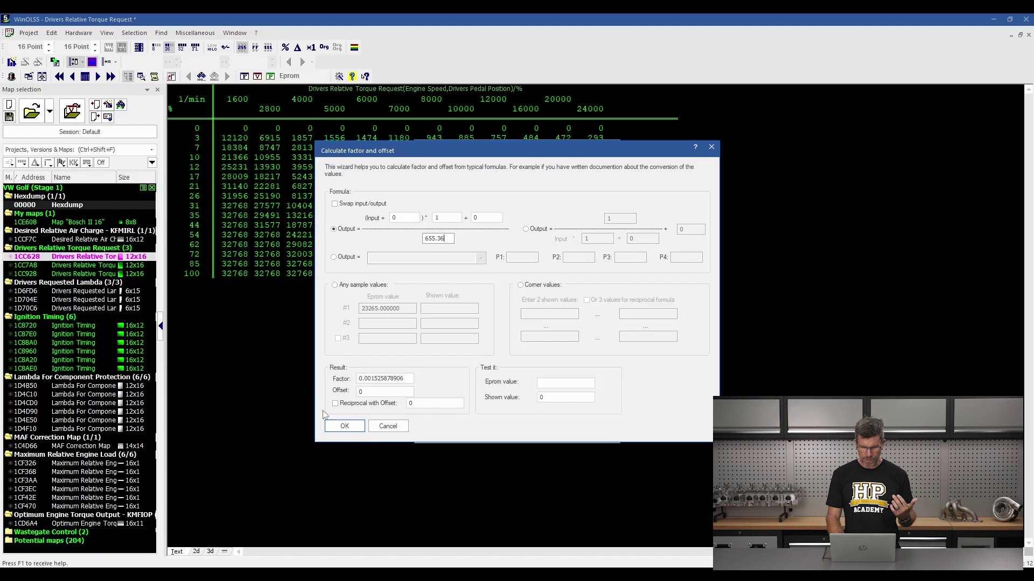
left_click(346, 422)
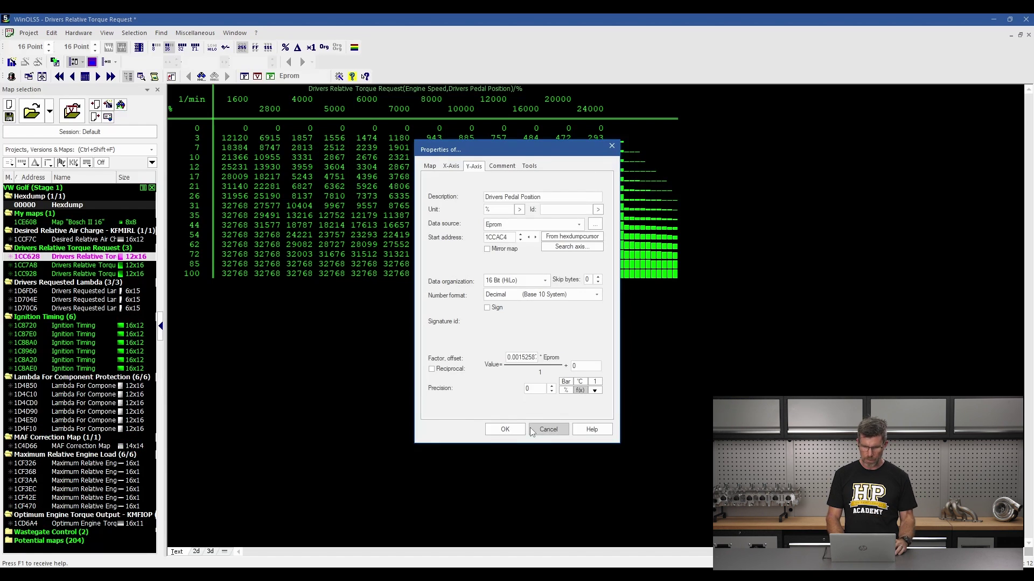
left_click(552, 387)
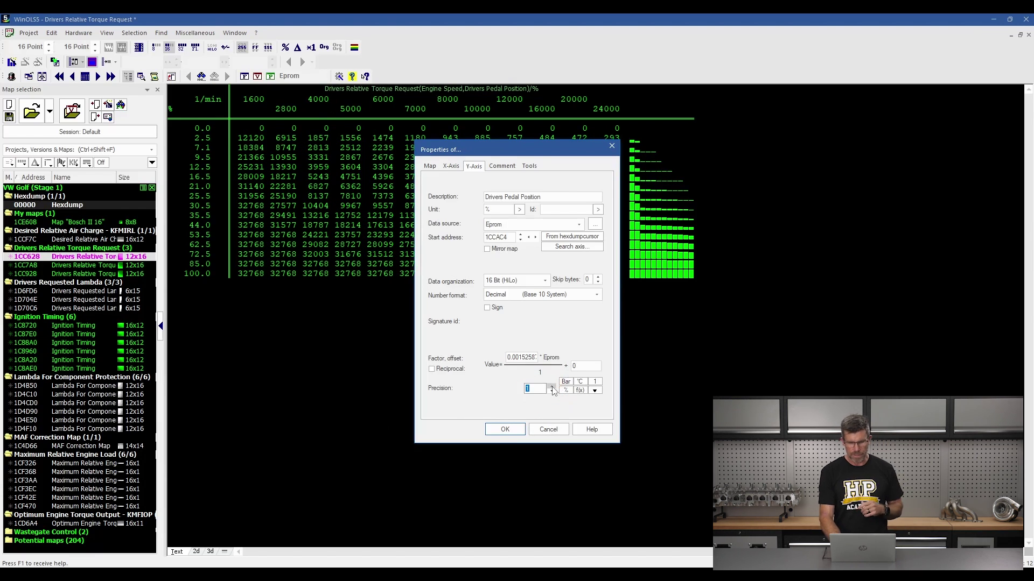
Step: Confirm the pedal axis settings and bring up the engine speed axis properties
left_click(515, 429)
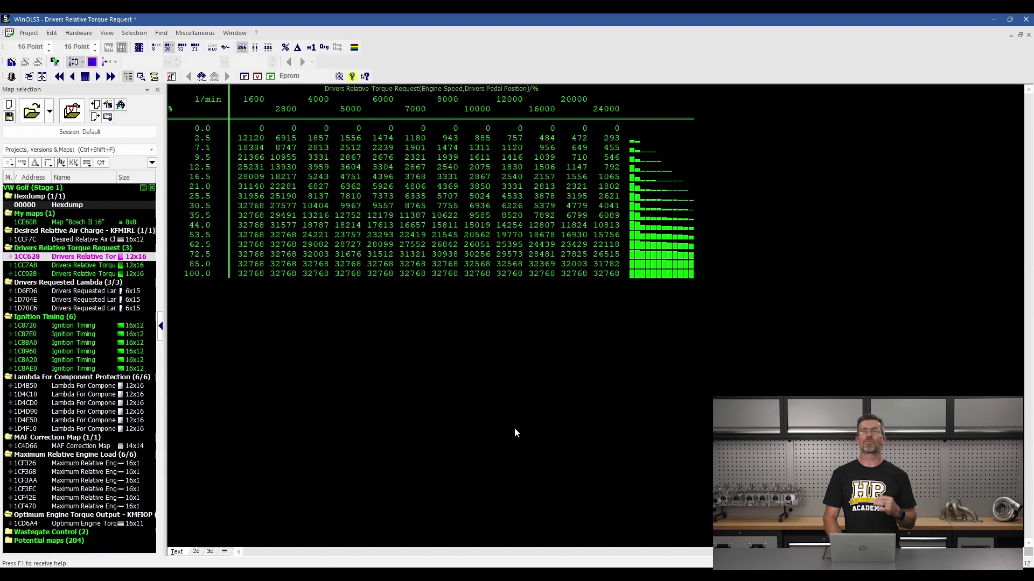
double_click(506, 103)
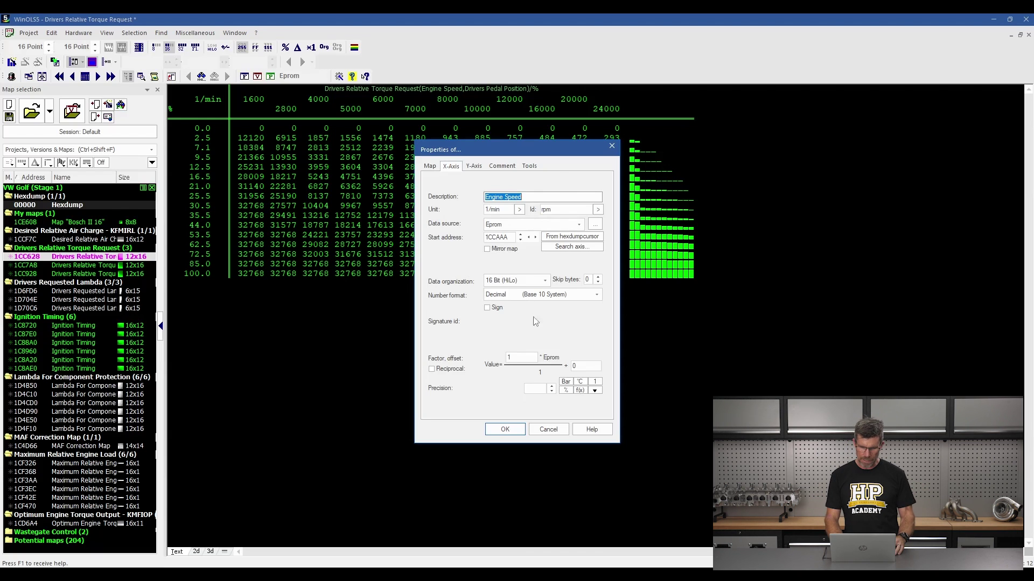
Step: Set the engine speed axis factor to 0.25 using Output = Input / 4, giving 400–6000 rpm
mouse_move(572, 348)
left_mouse_down()
mouse_move(481, 339)
mouse_move(579, 392)
mouse_move(586, 358)
left_mouse_up()
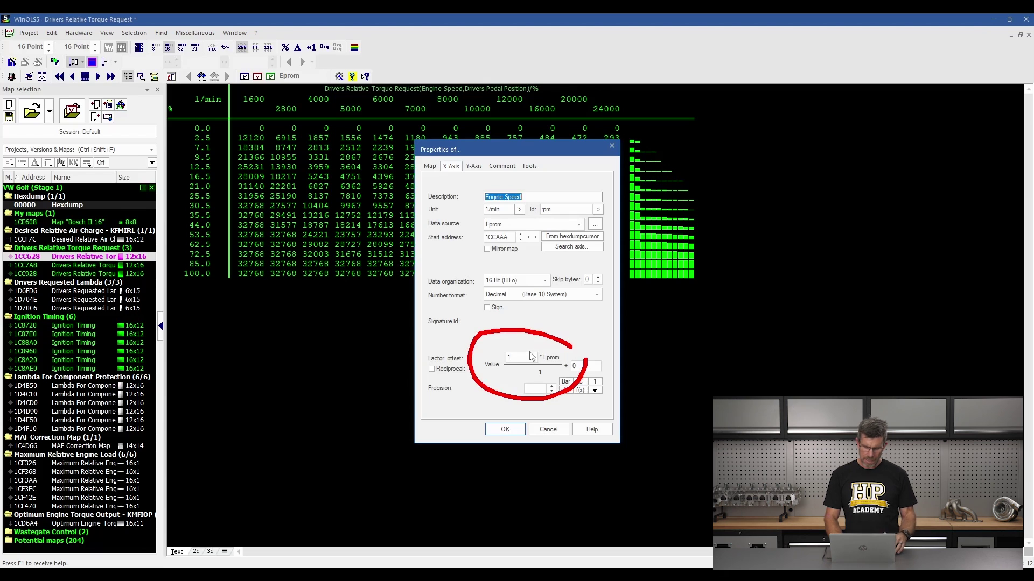
double_click(527, 355)
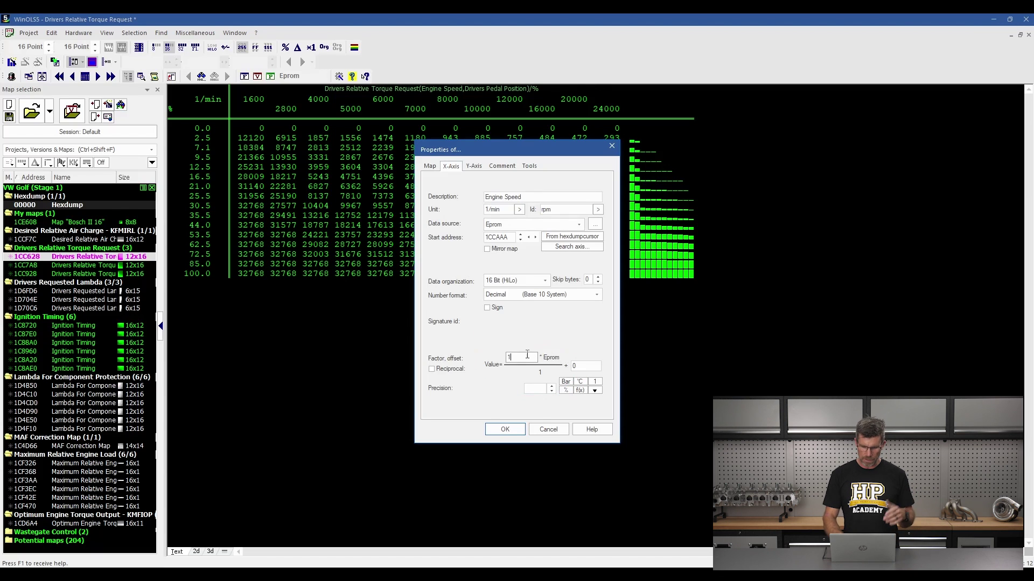
type("0.25")
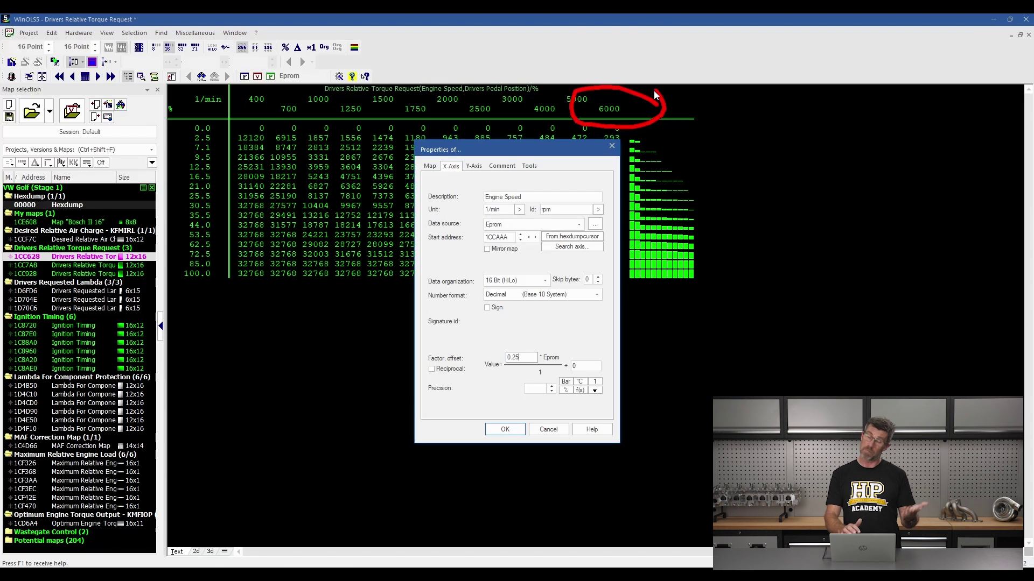
key("Escape")
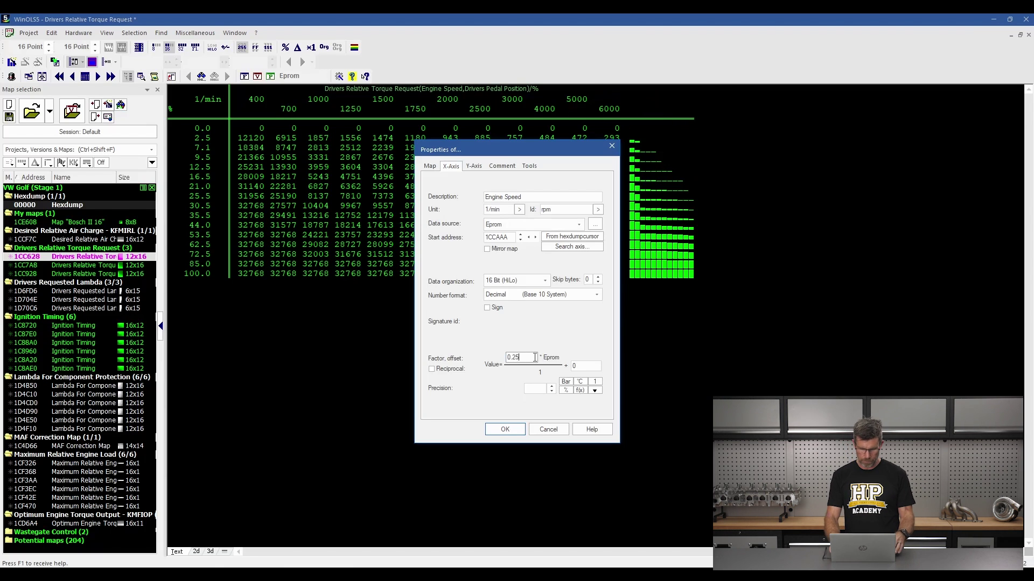
key("BackSpace")
key("BackSpace")
key("BackSpace")
type("1")
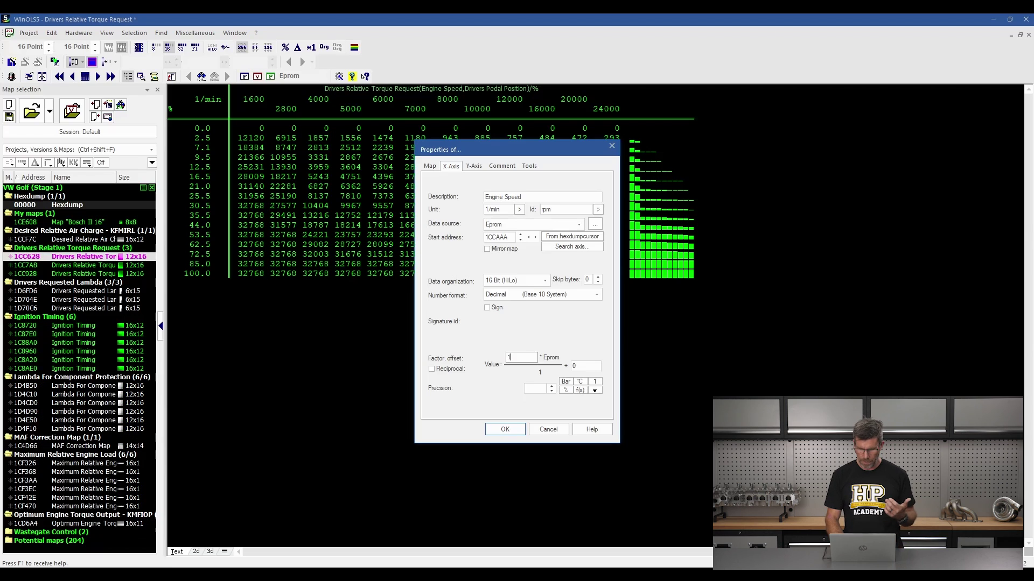
left_click(579, 389)
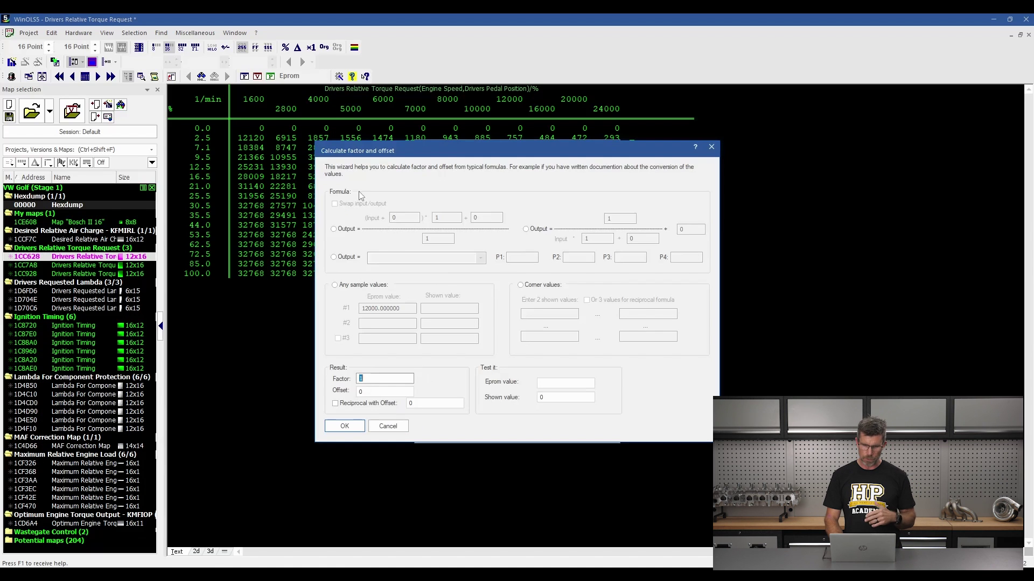
left_click(334, 229)
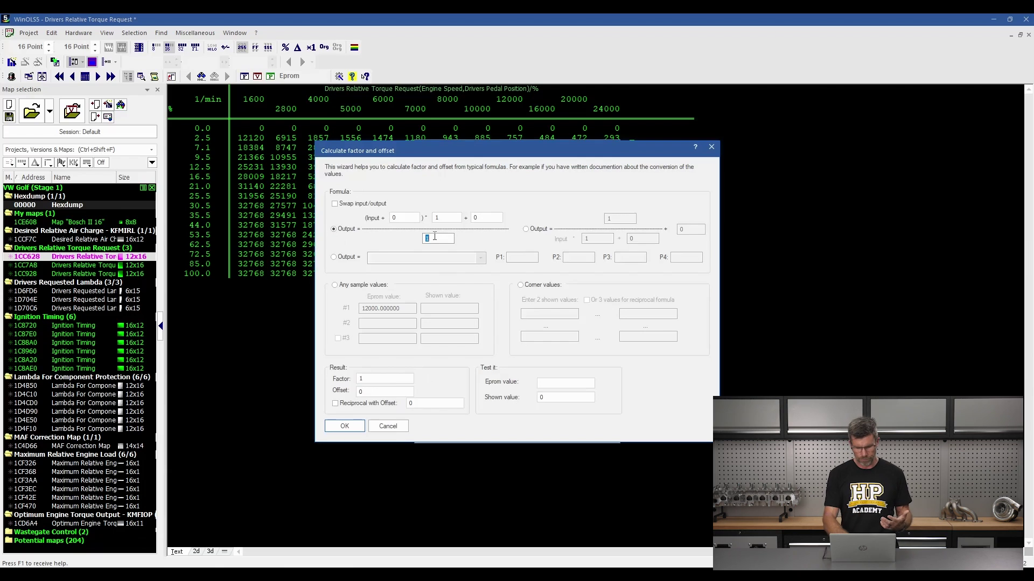
type("4")
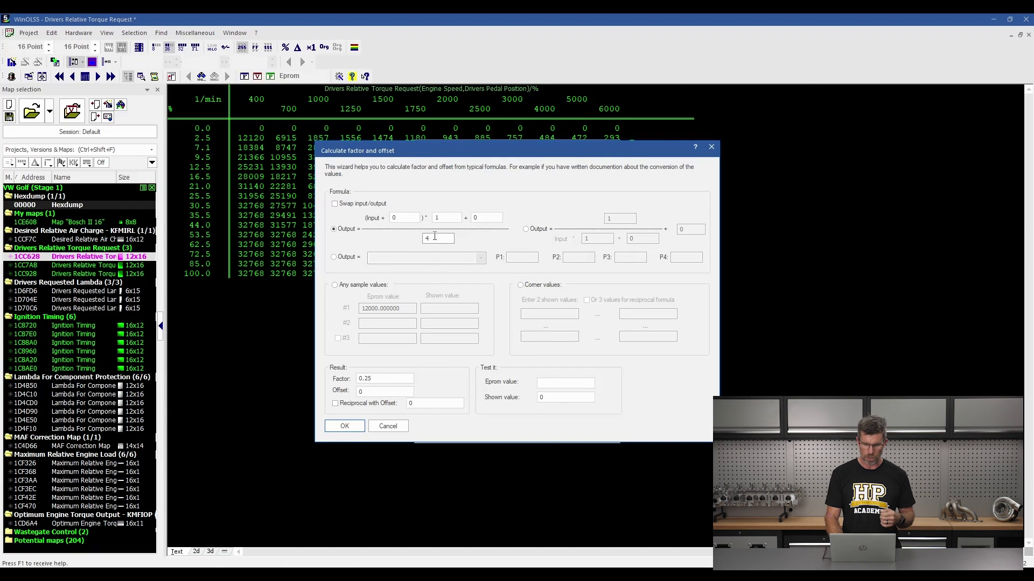
left_click(348, 425)
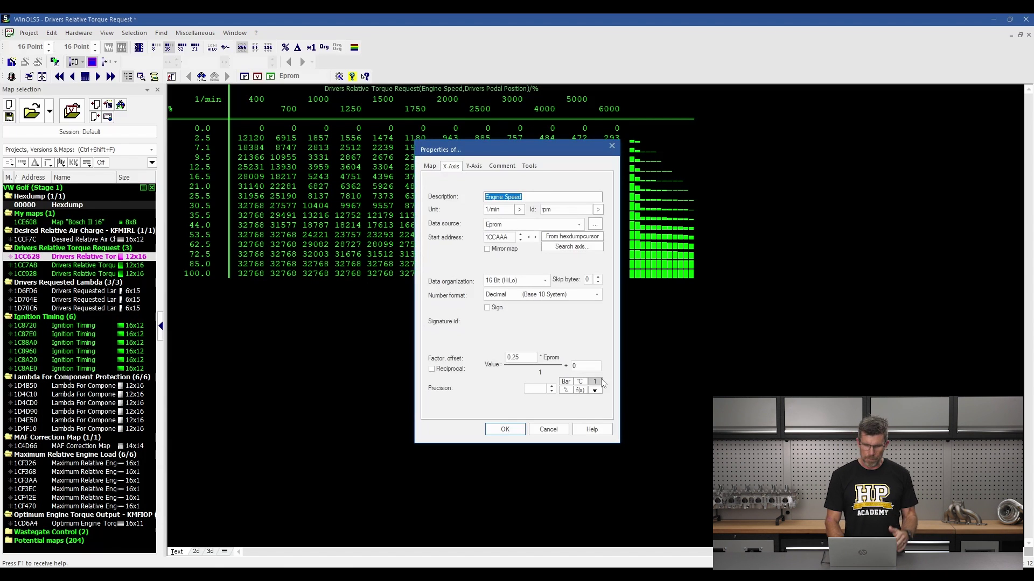
Step: Switch to the Map properties and move the Properties window aside to uncover the map values
mouse_move(445, 160)
left_mouse_down()
mouse_move(411, 163)
mouse_move(445, 164)
mouse_move(431, 167)
left_mouse_up()
left_click(431, 166)
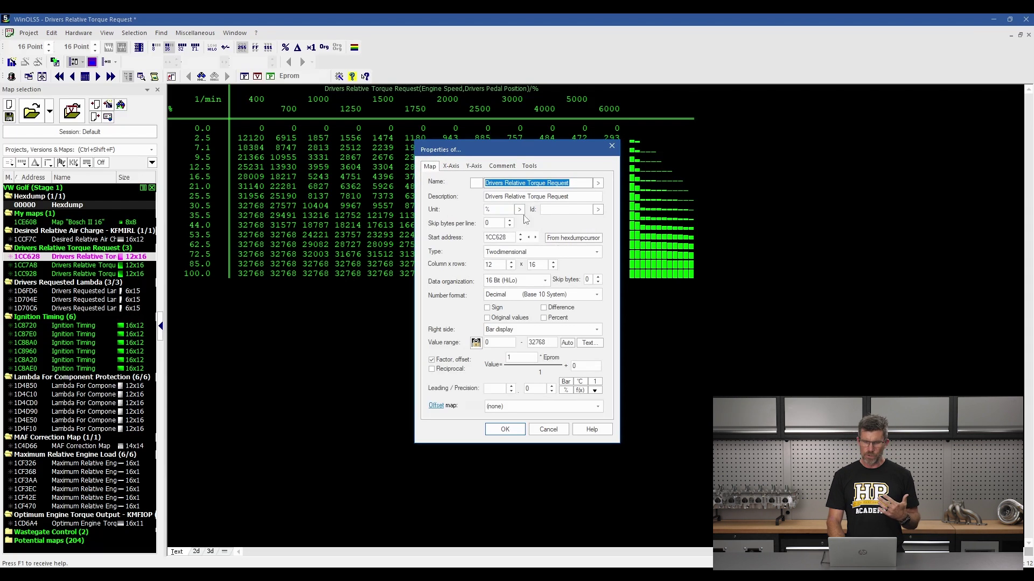
mouse_move(509, 151)
left_mouse_down()
mouse_move(739, 134)
mouse_move(752, 143)
left_mouse_up()
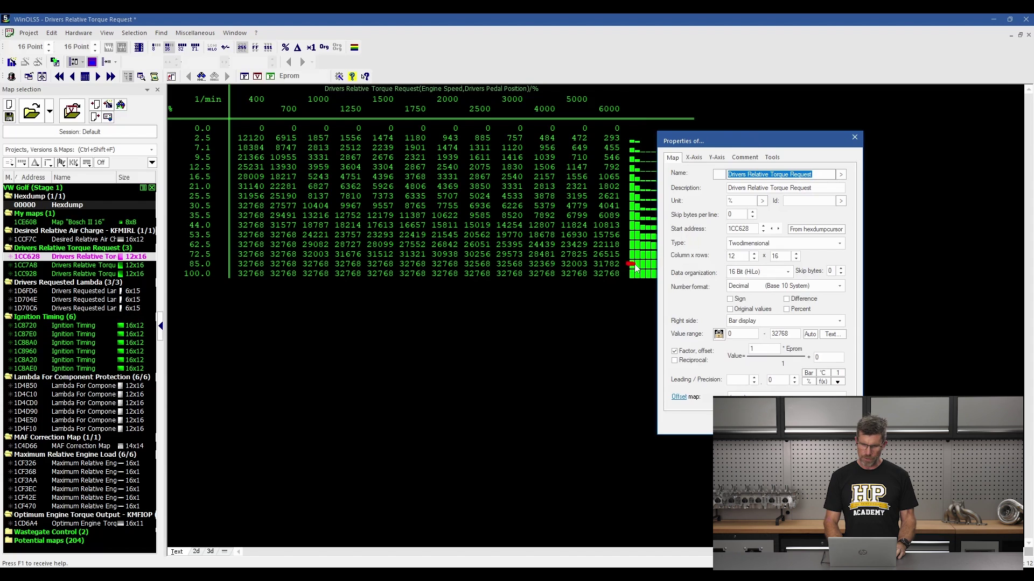
mouse_move(635, 268)
left_mouse_down()
mouse_move(573, 289)
mouse_move(640, 255)
left_mouse_up()
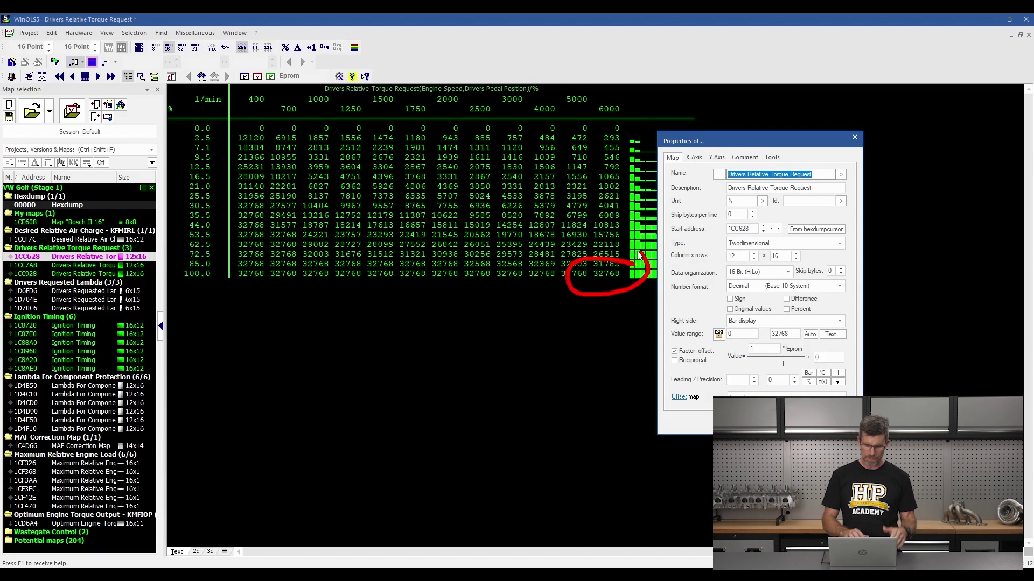
key("Escape")
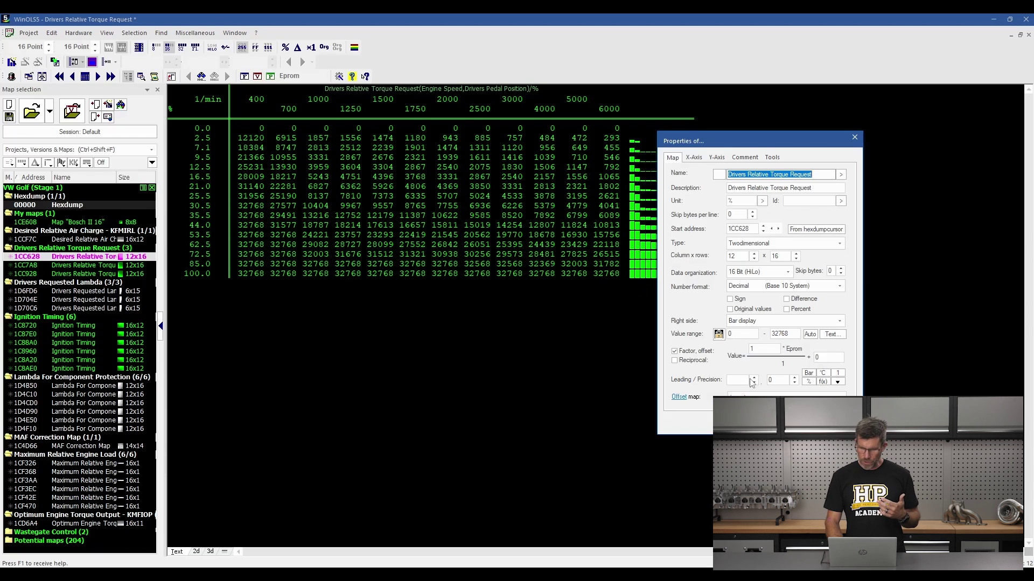
Step: Divide the map values by 327.68 (factor 0.00305176) and show them with two decimals
left_click(822, 382)
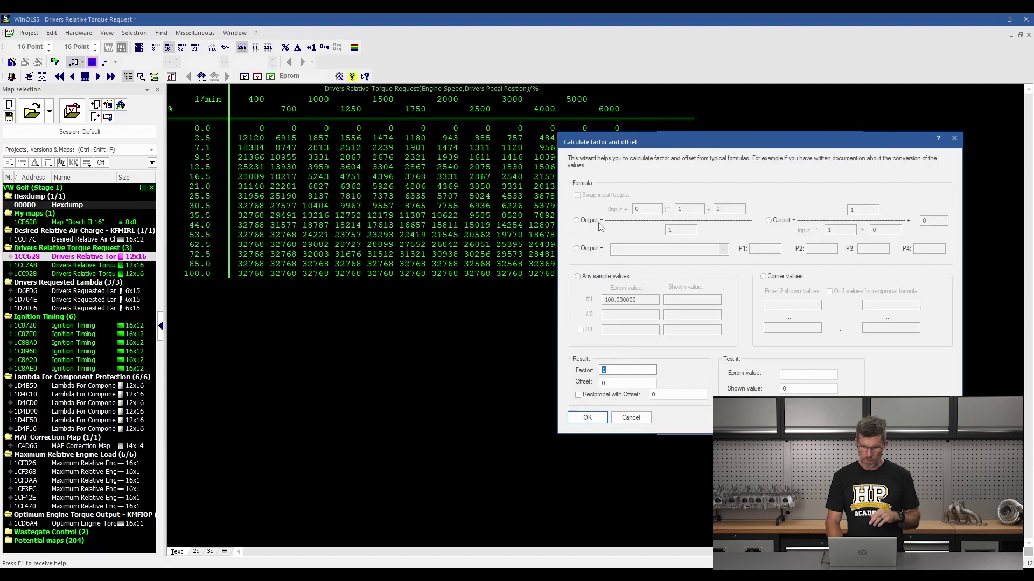
left_click(577, 220)
left_click(672, 231)
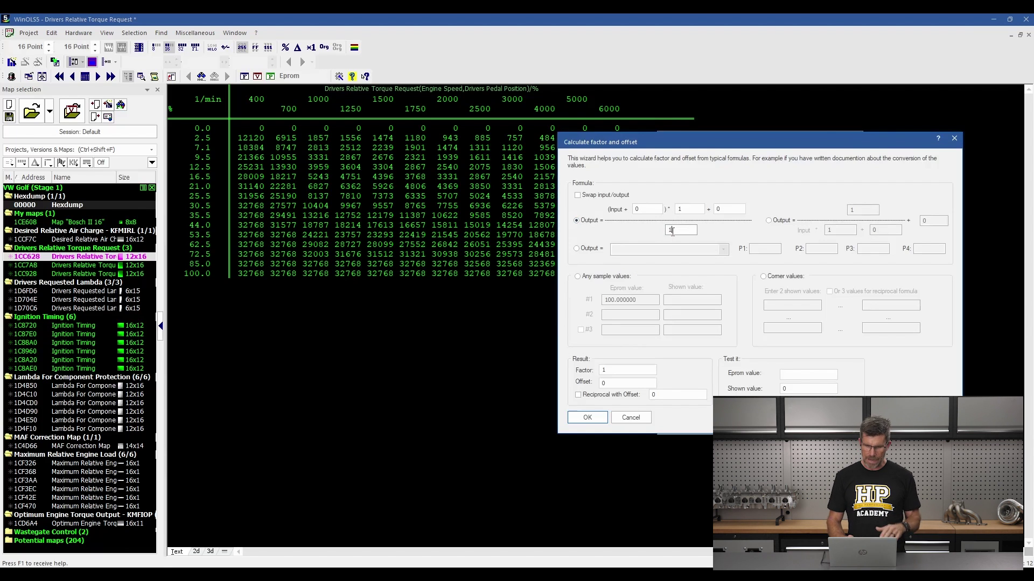
type("32")
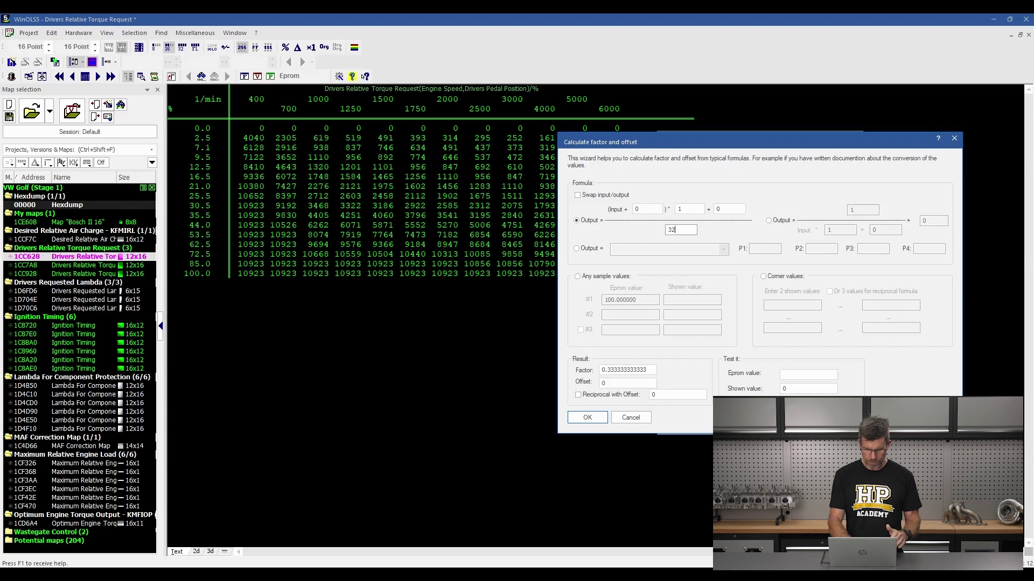
type("7.68")
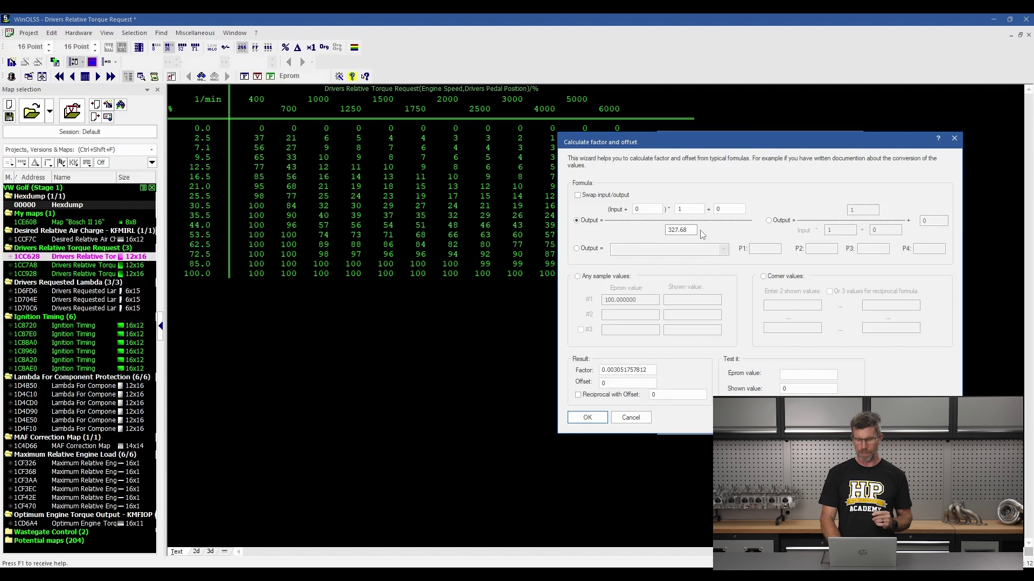
left_click(596, 420)
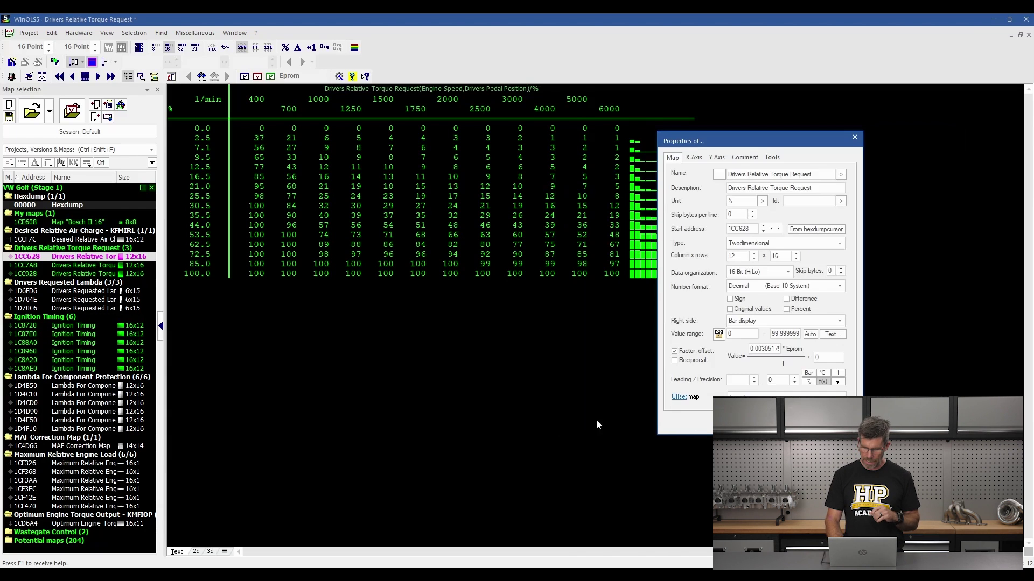
double_click(793, 377)
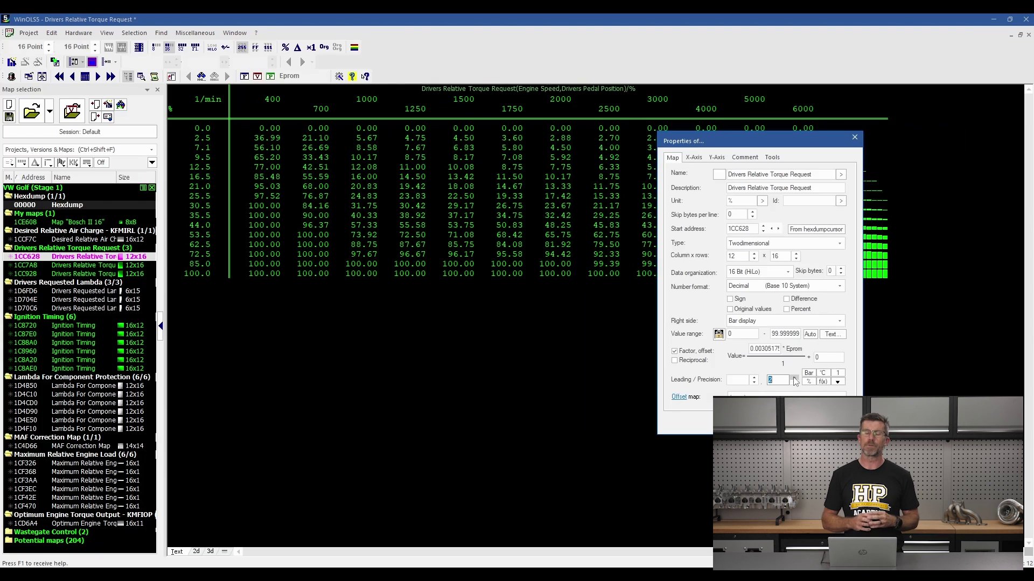
key("Return")
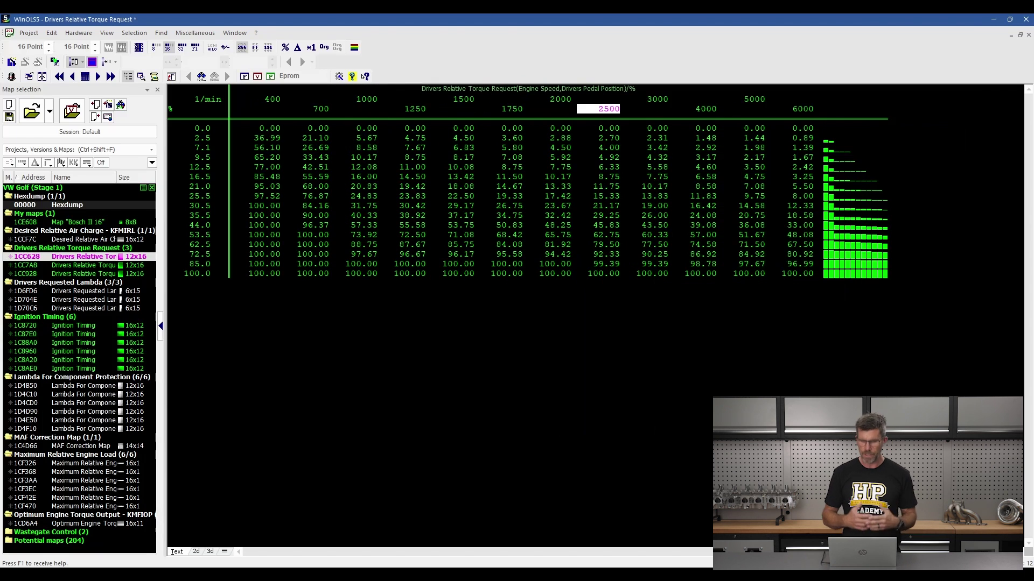